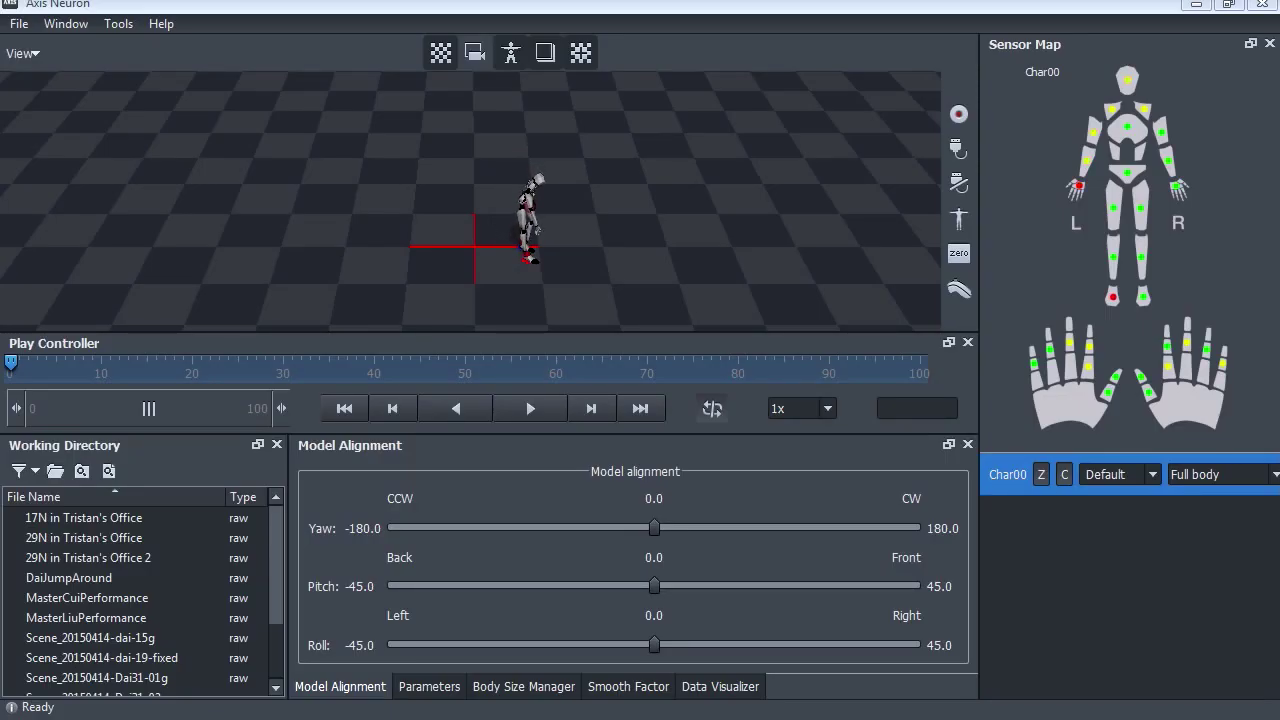
Lower the camera to the horizon and dolly it close to the live robot avatar.
{"action": "left_click_drag", "start_coordinate": [606, 216], "coordinate": [518, 222]}
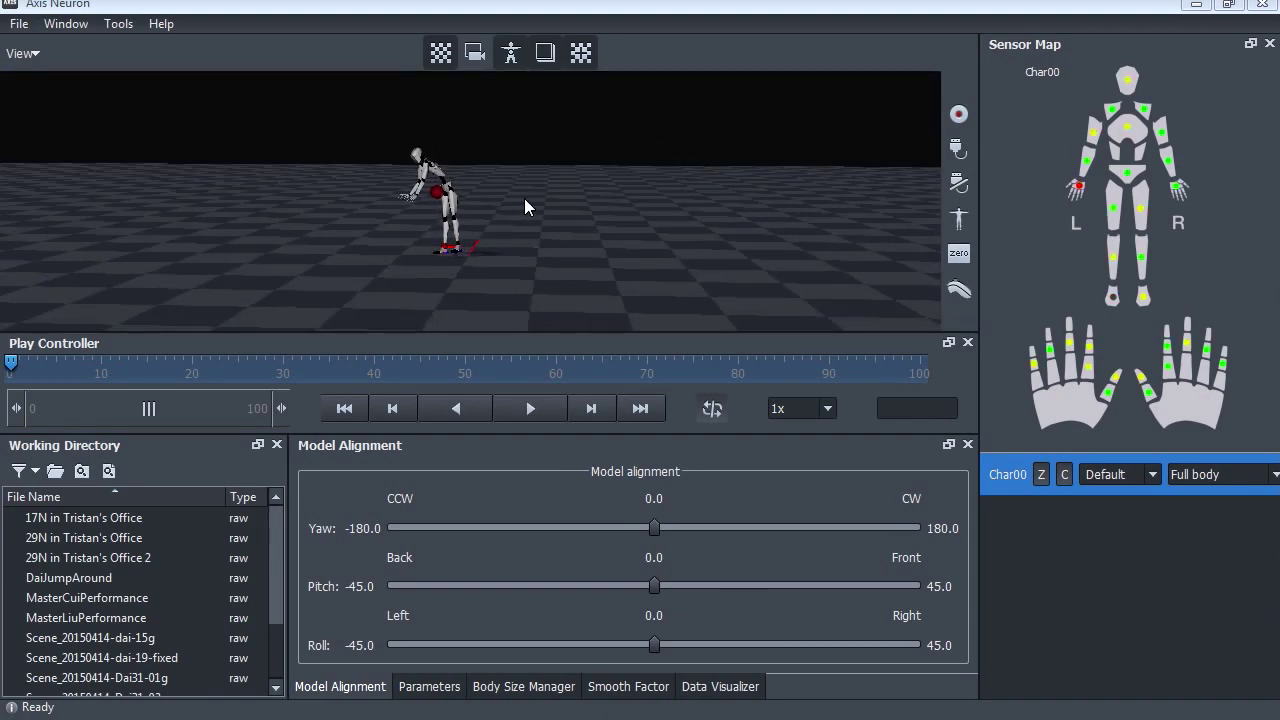
{"action": "left_click_drag", "start_coordinate": [517, 194], "coordinate": [632, 415]}
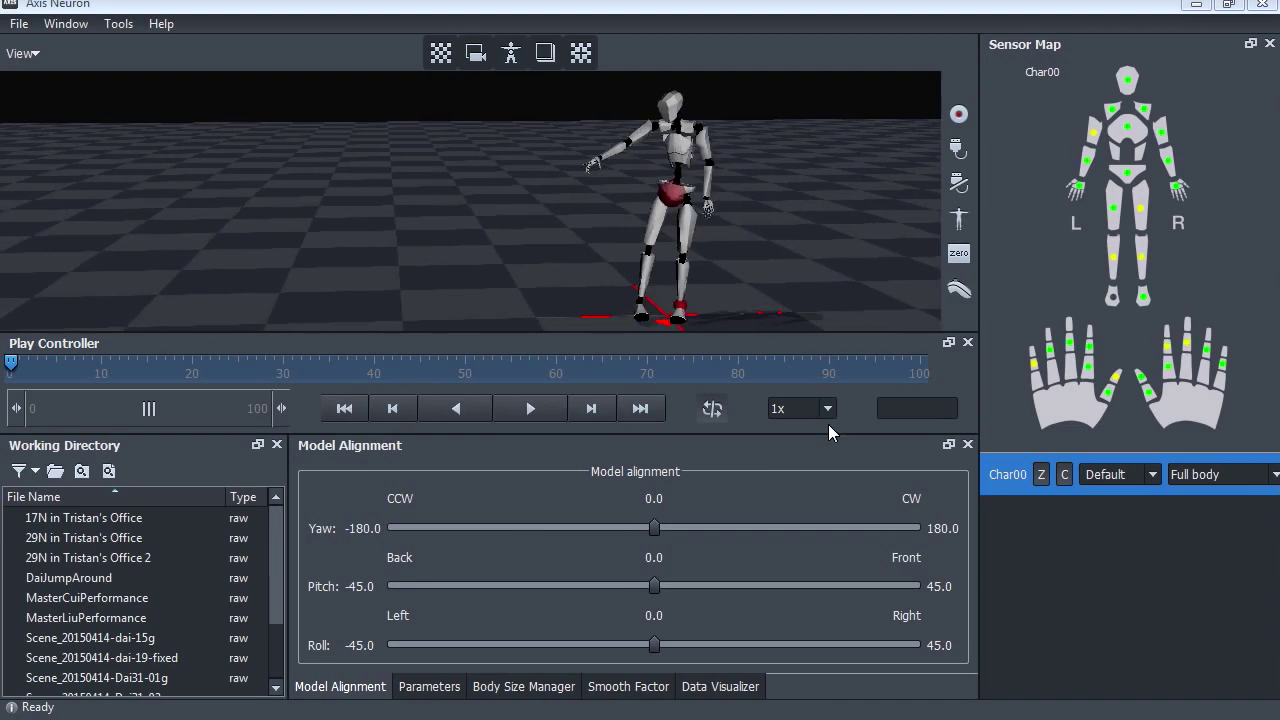
{"action": "left_click", "coordinate": [958, 113]}
Confirm Record Settings to start capturing the live take as Scene.
{"action": "left_click", "coordinate": [860, 480]}
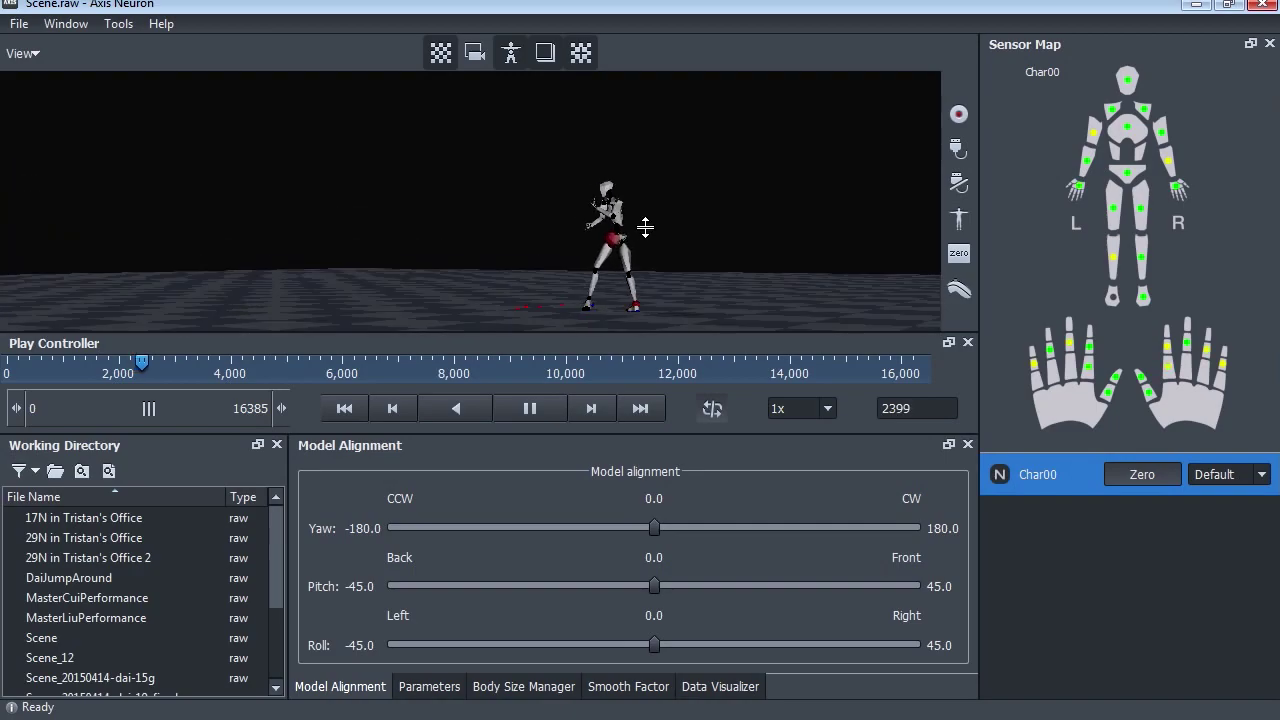
{"action": "left_click_drag", "start_coordinate": [639, 225], "coordinate": [699, 233]}
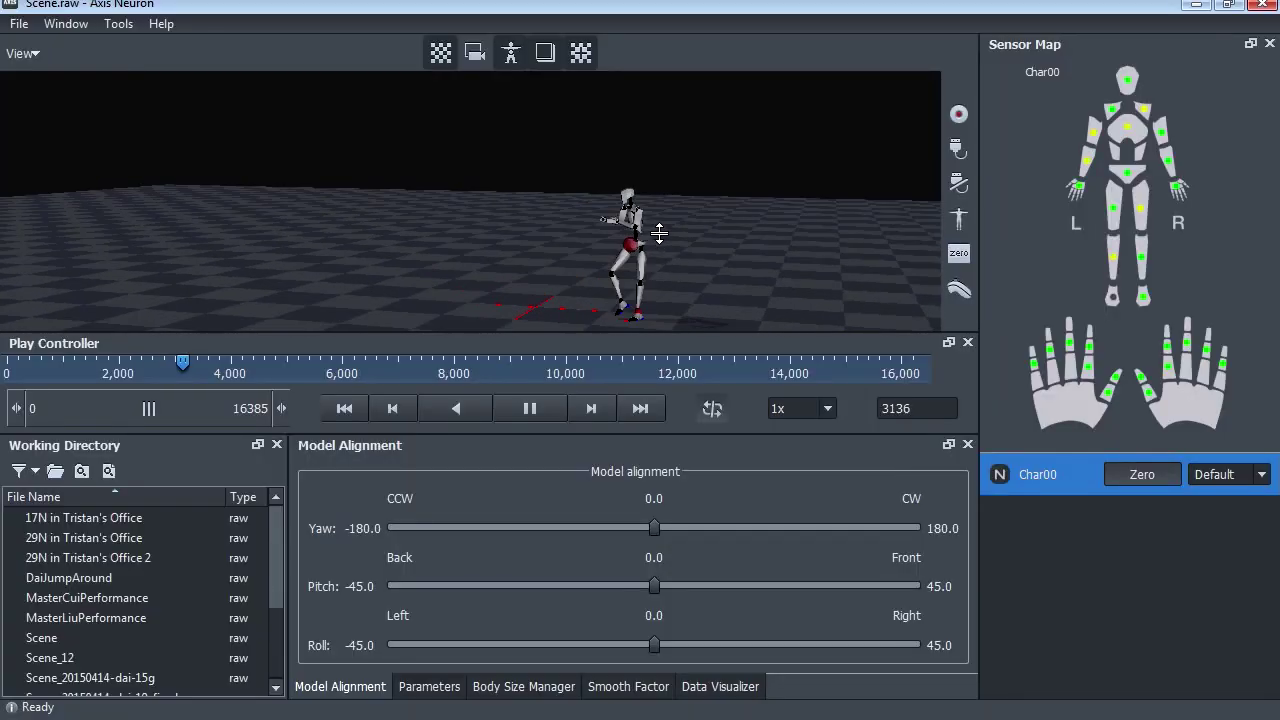
{"action": "left_click_drag", "start_coordinate": [667, 235], "coordinate": [697, 229]}
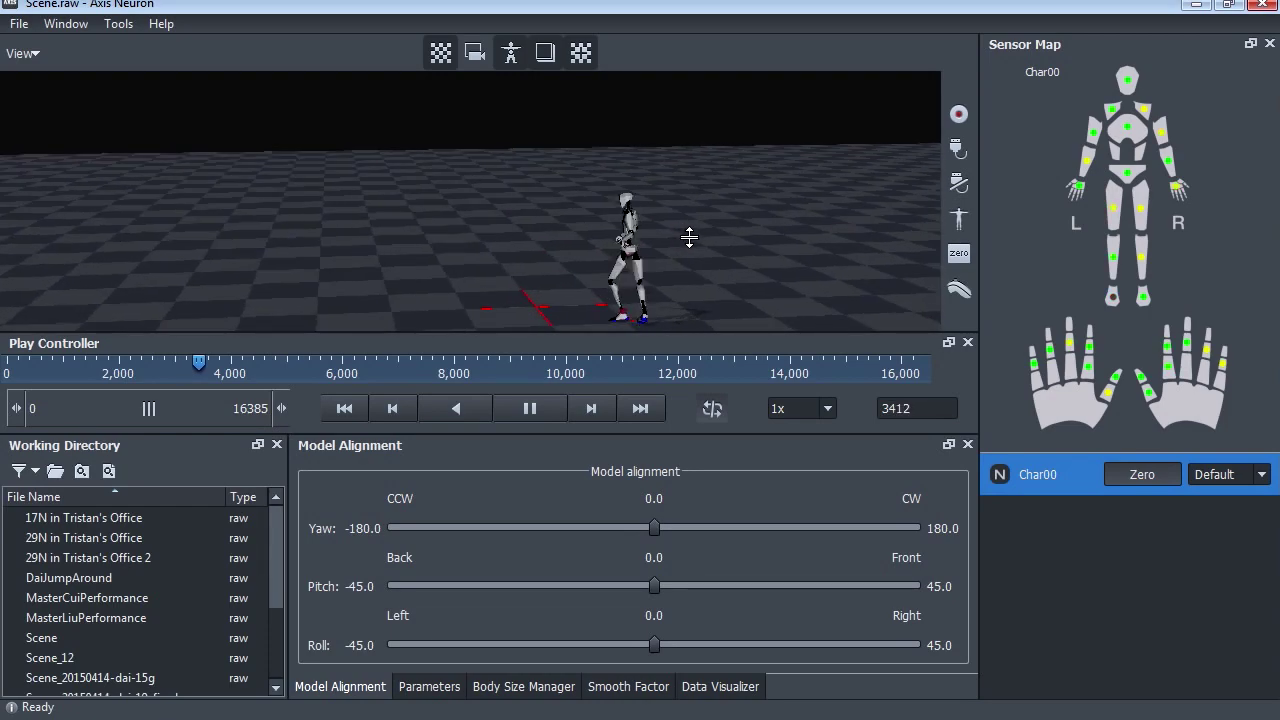